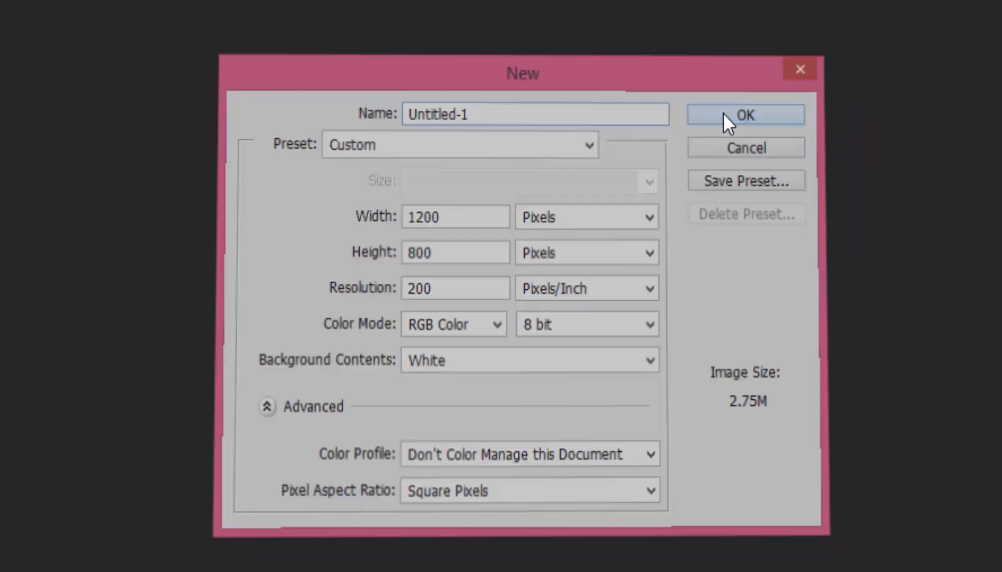
# - Create a 1200 × 800 px white RGB document at 200 pixels/inch and add the letter B in 200 pt Arial Regular
pyautogui.click(724, 114)
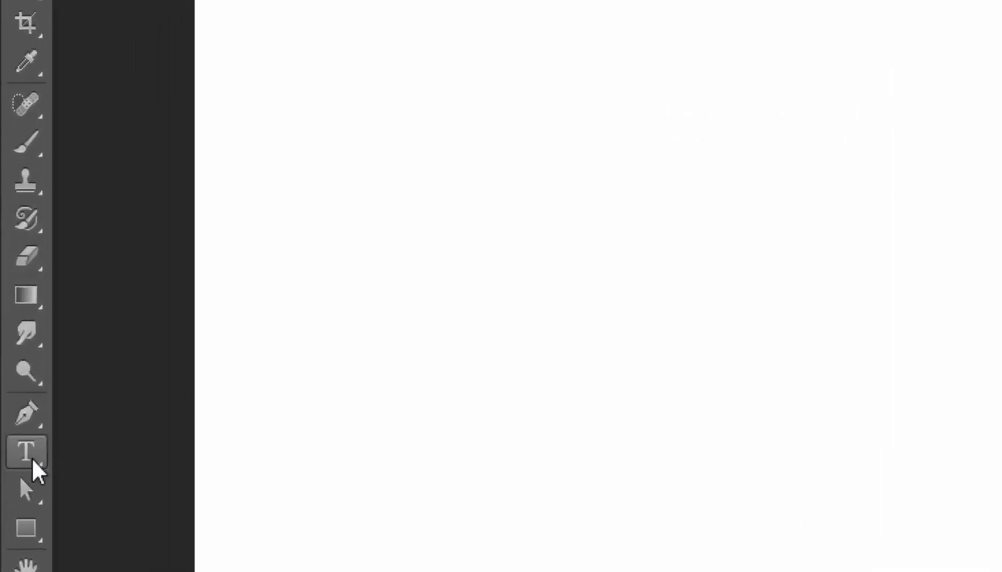
pyautogui.click(29, 447)
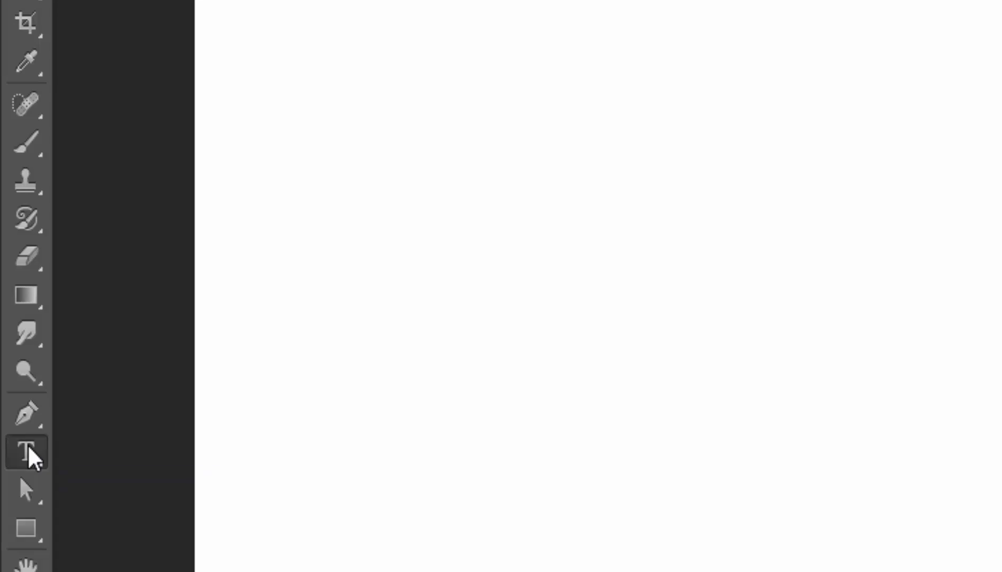
pyautogui.click(390, 346)
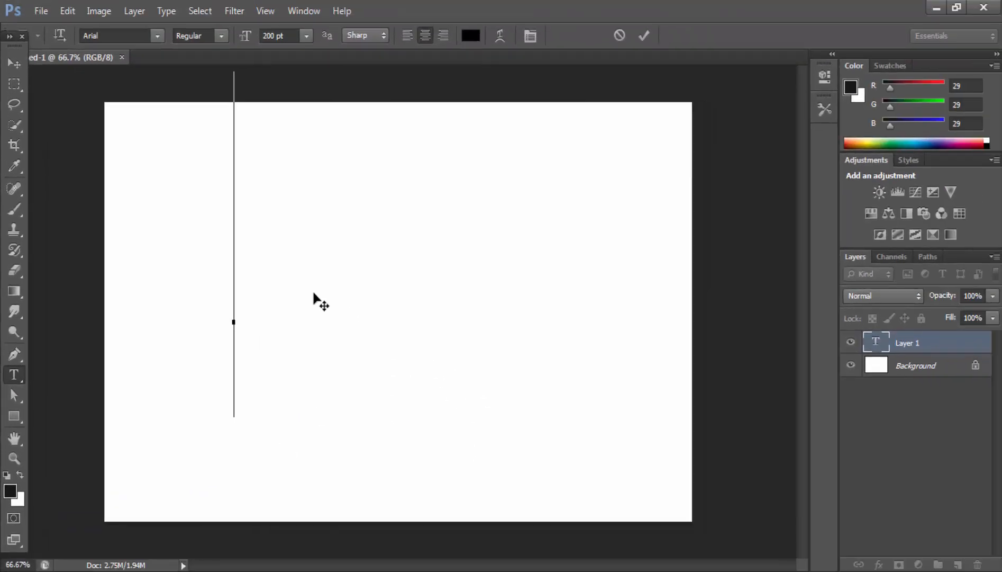
pyautogui.write('B')
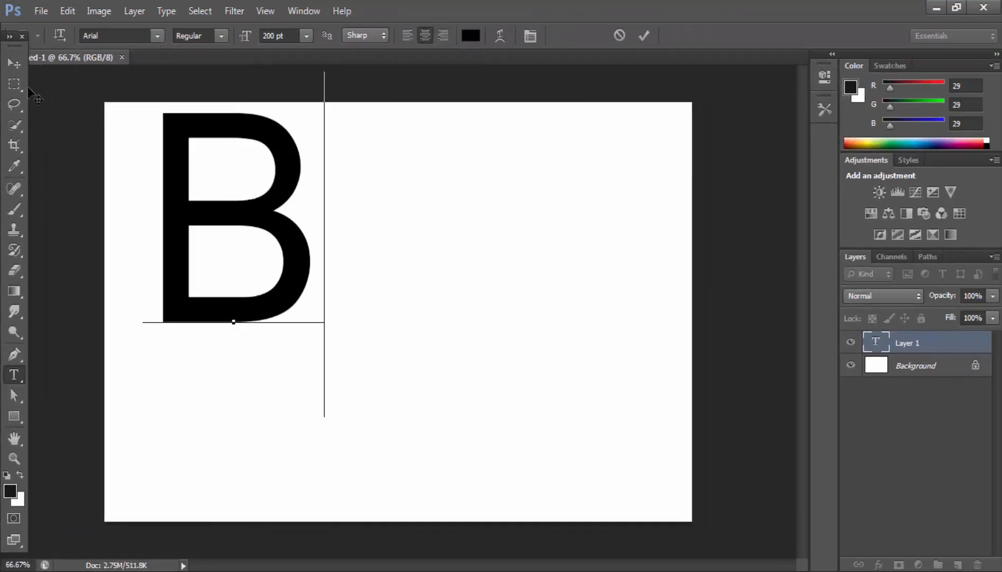
# - Scale the letter B up to about 161% and position it right of centre, at about X 749 px, Y 480 px
pyautogui.click(15, 63)
pyautogui.moveTo(398, 301); pyautogui.dragTo(519, 350)
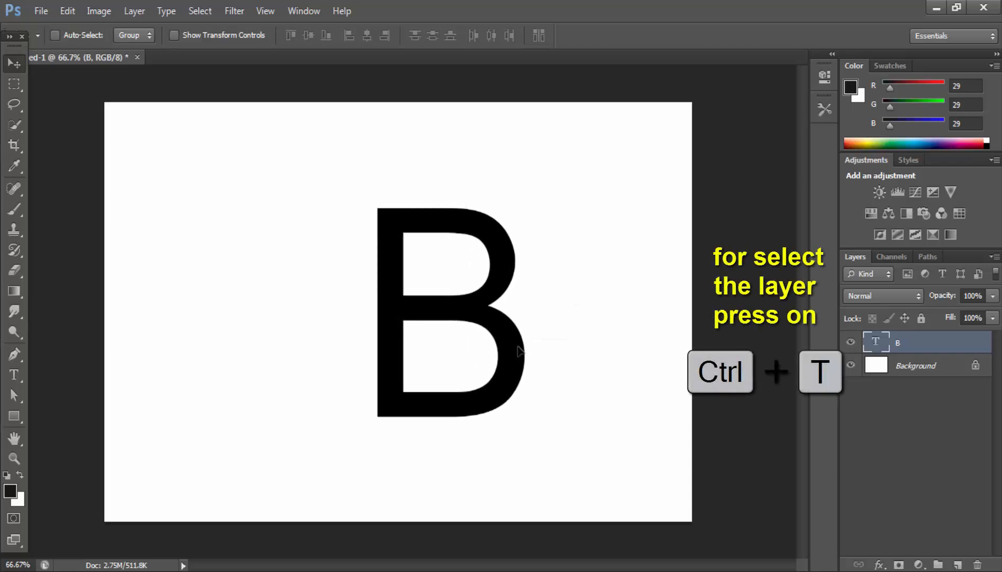
pyautogui.hotkey('ctrl', 't')
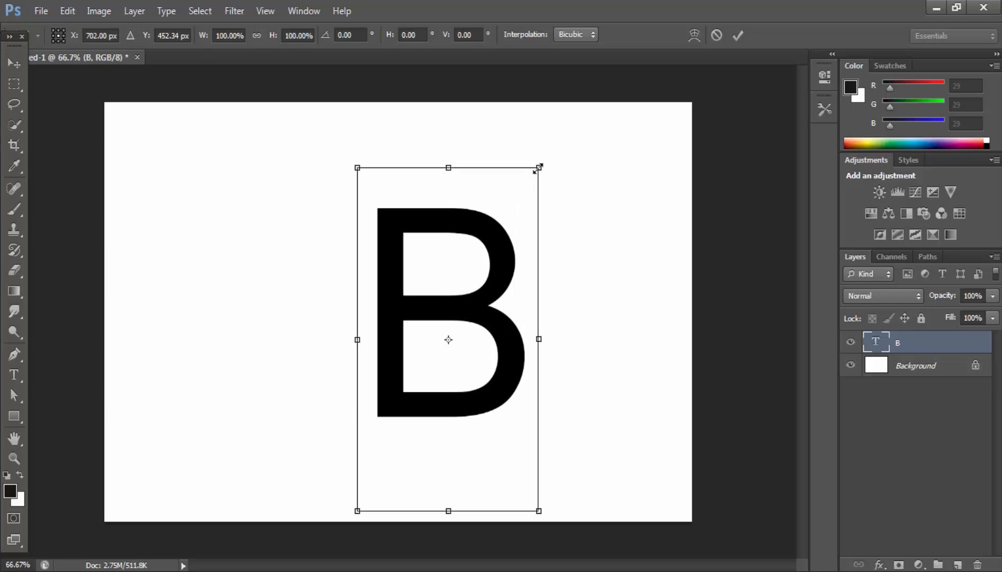
pyautogui.moveTo(548, 153); pyautogui.dragTo(601, 68)
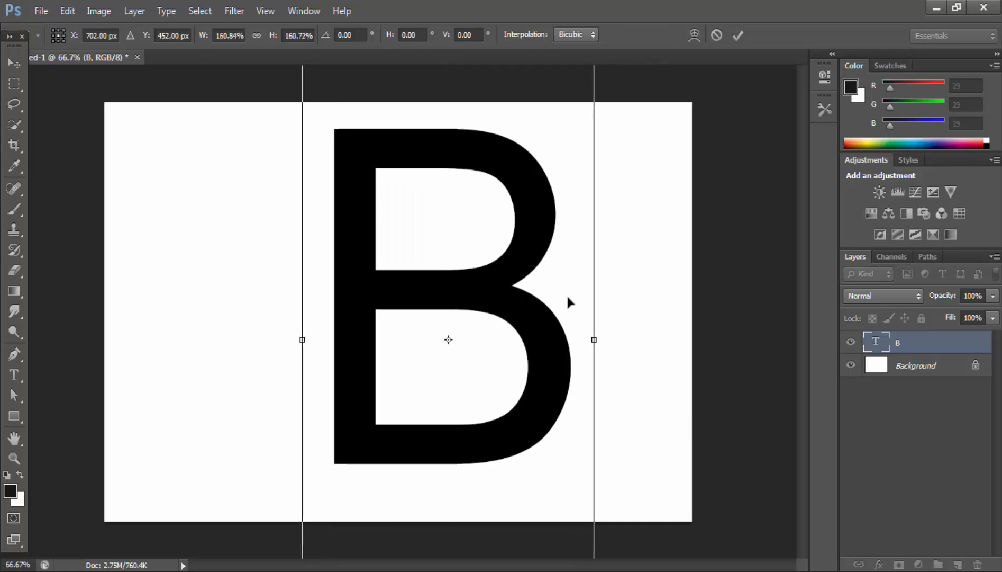
pyautogui.moveTo(517, 316); pyautogui.dragTo(540, 330)
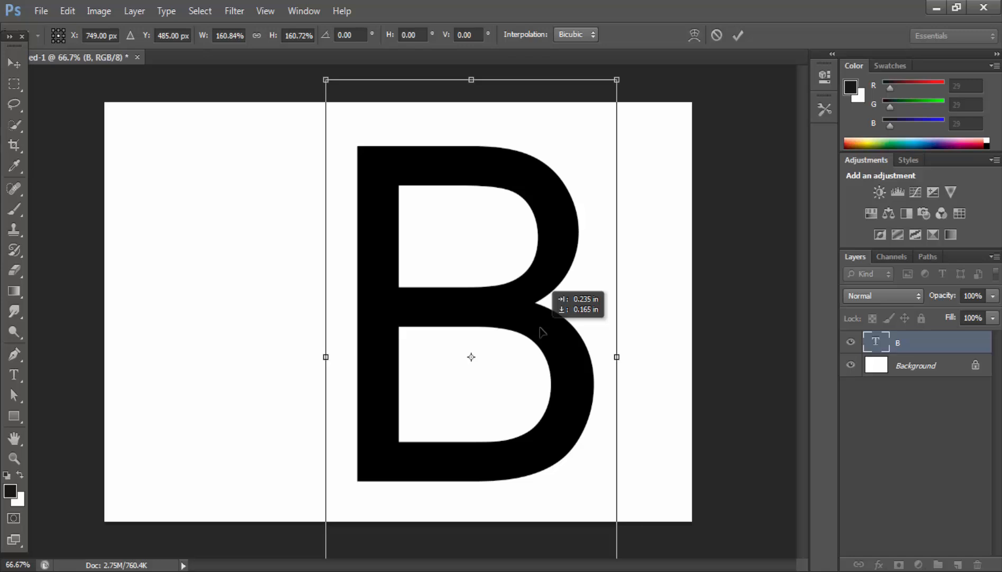
pyautogui.moveTo(540, 328); pyautogui.dragTo(540, 326)
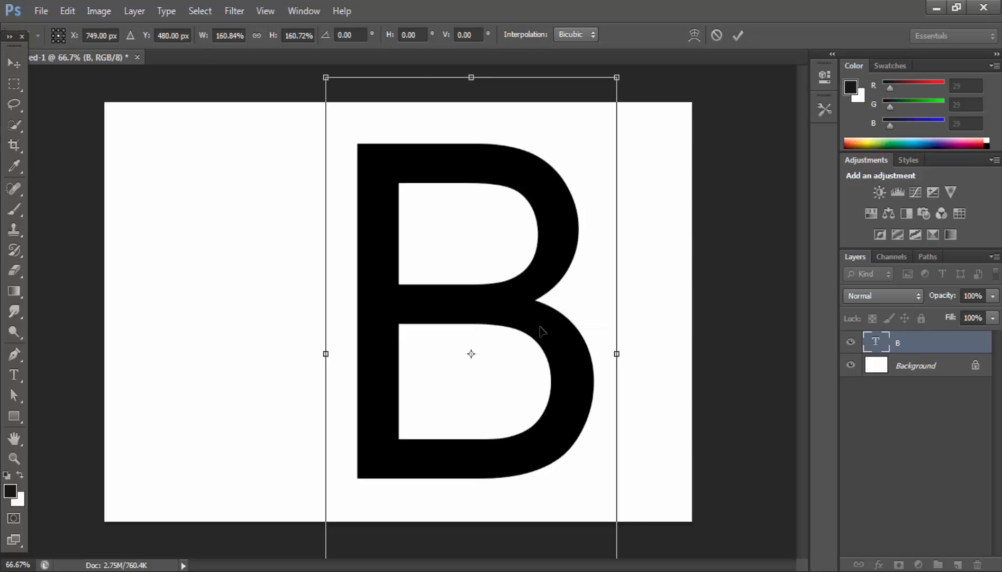
pyautogui.press('Return')
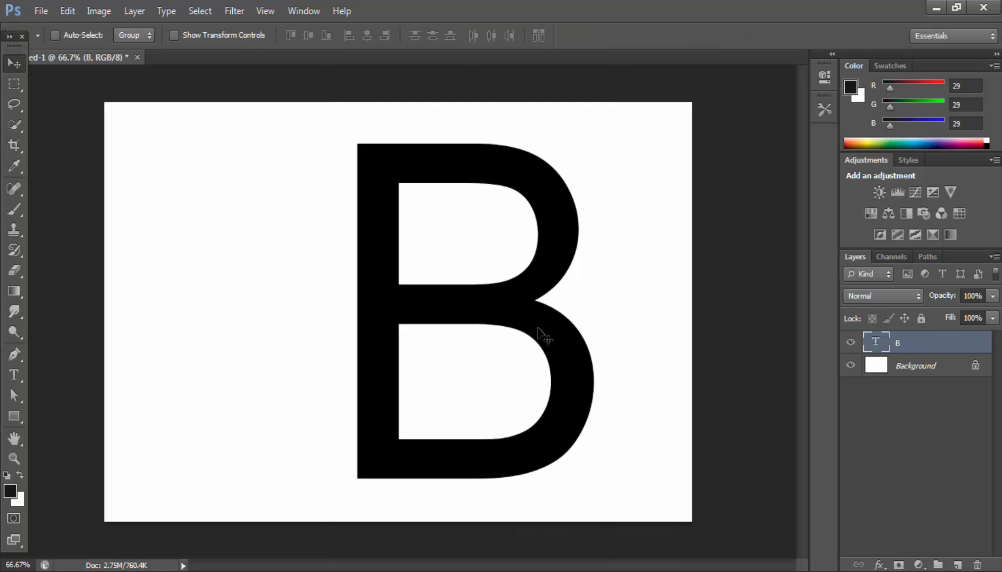
pyautogui.hotkey('ctrl', '-')
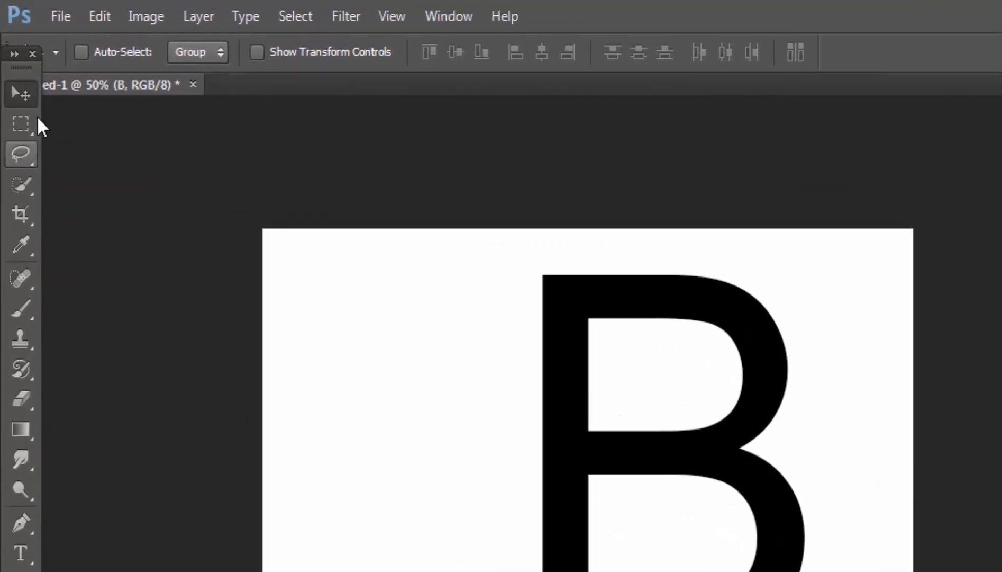
pyautogui.click(63, 18)
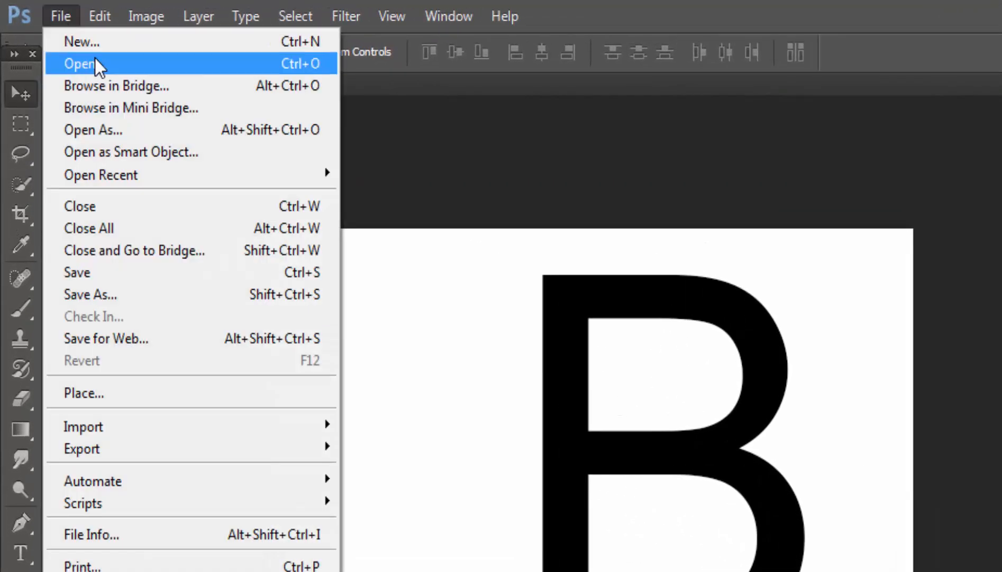
pyautogui.click(95, 61)
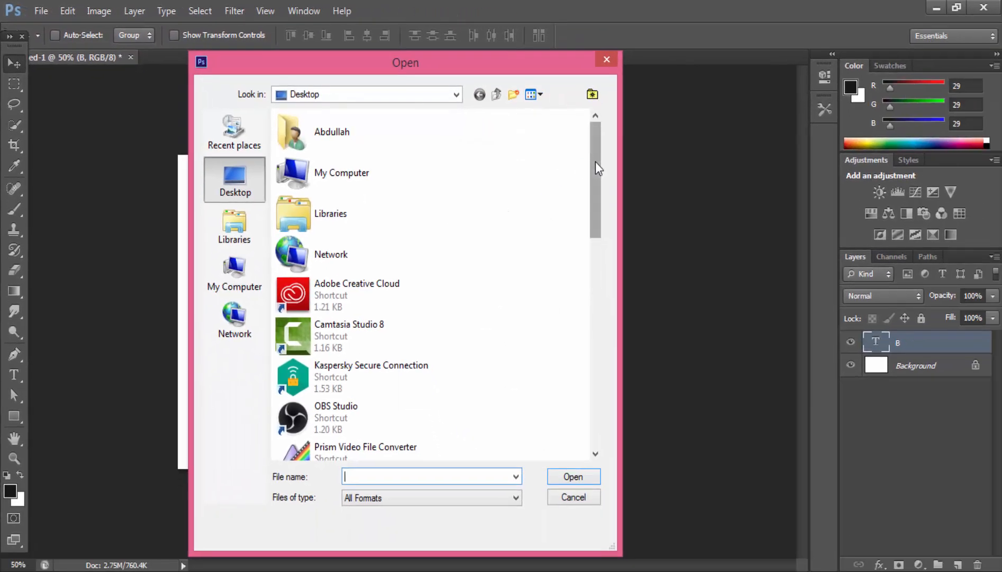
pyautogui.moveTo(597, 168); pyautogui.dragTo(599, 343)
pyautogui.click(339, 290)
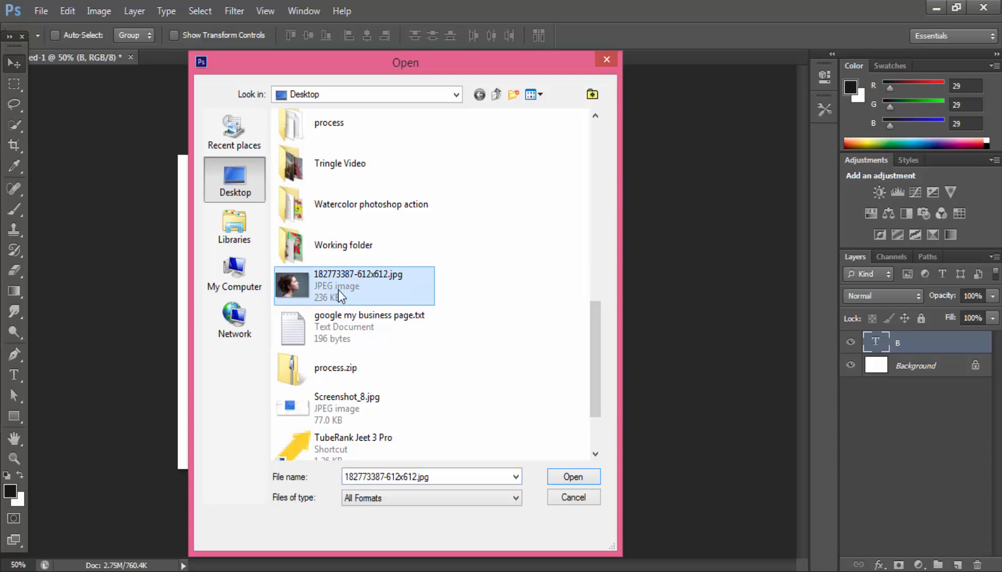
pyautogui.click(573, 476)
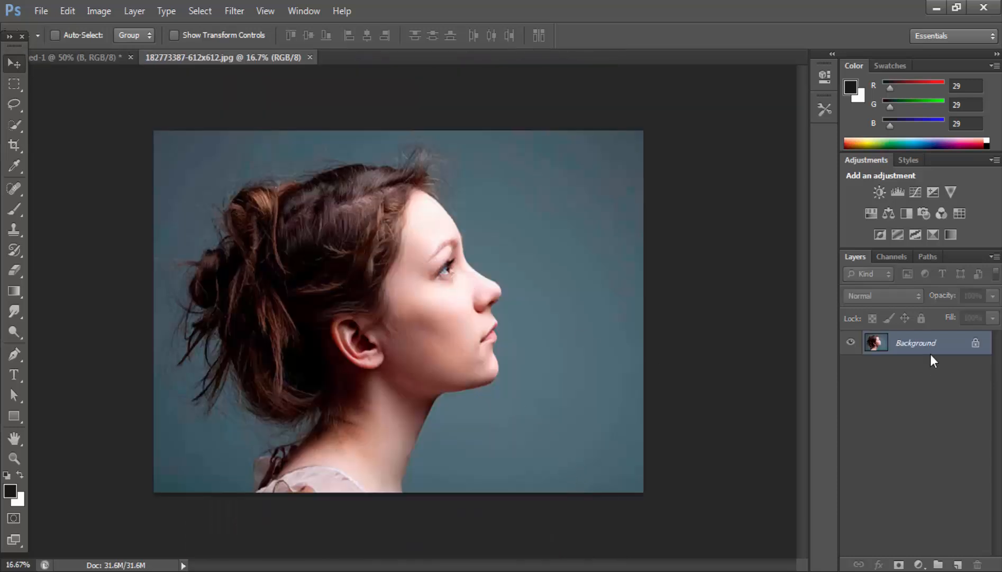
# - Convert the portrait's background into Layer 0 and copy the picture into the document with the letter B
pyautogui.doubleClick(929, 350)
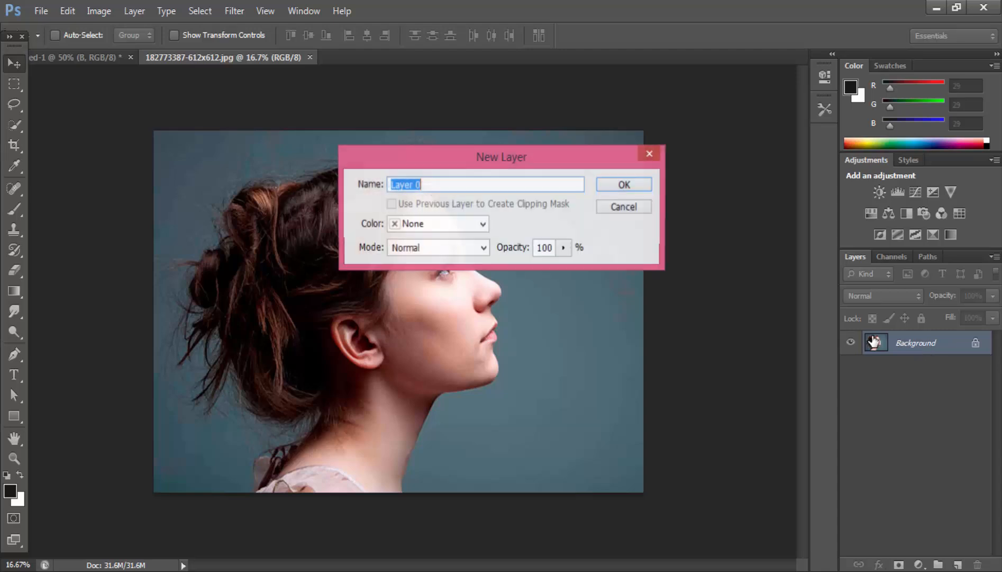
pyautogui.click(625, 184)
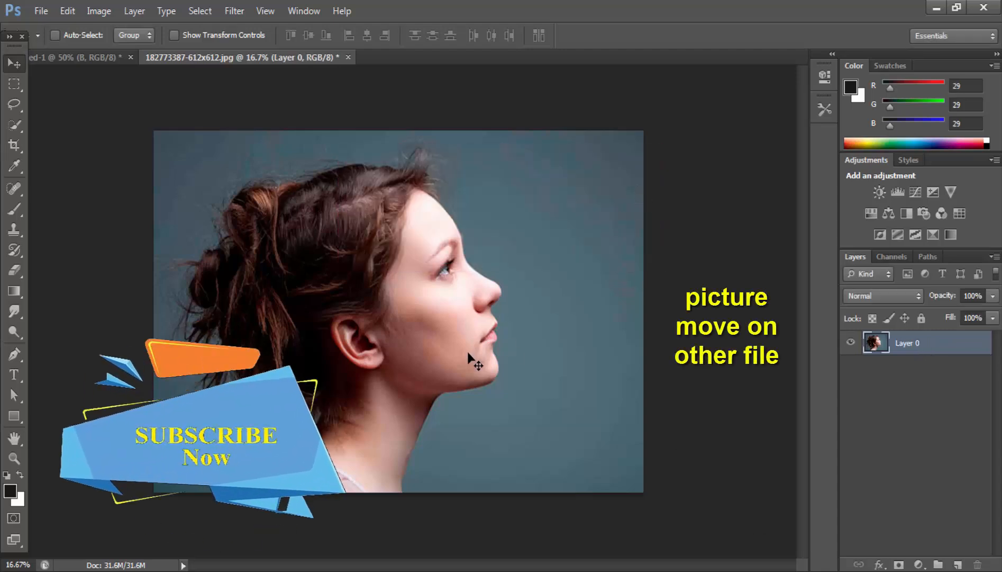
pyautogui.moveTo(241, 254); pyautogui.dragTo(94, 58)
pyautogui.moveTo(256, 208); pyautogui.dragTo(441, 282)
# - Flip the portrait layer horizontally so that the face looks away from the letter B
pyautogui.hotkey('ctrl', 't')
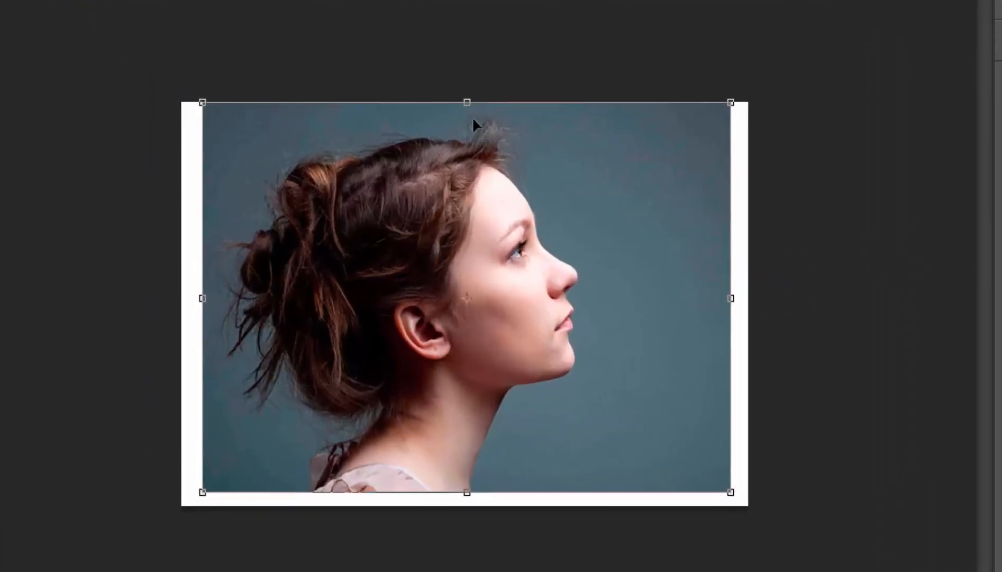
pyautogui.rightClick(430, 153)
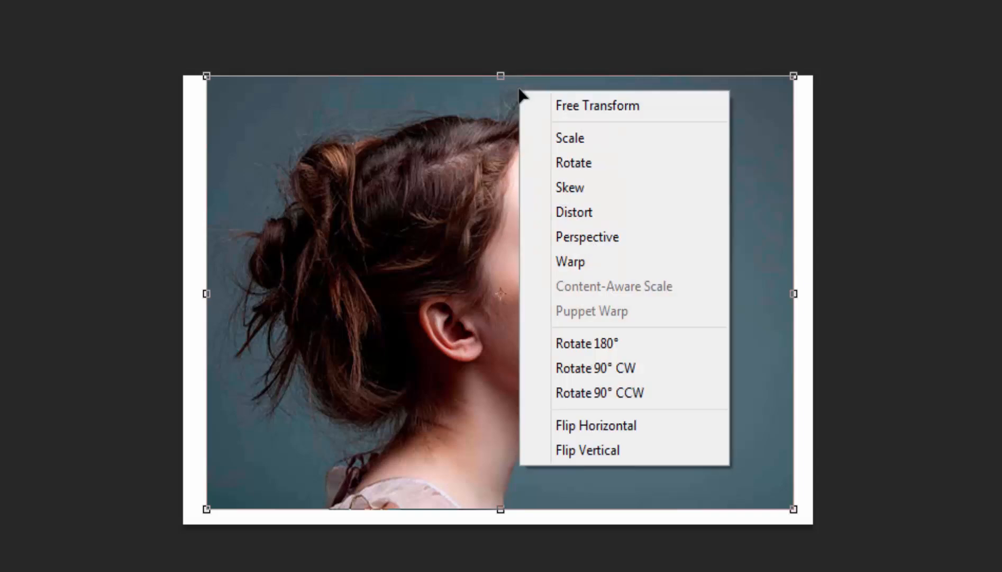
pyautogui.click(610, 428)
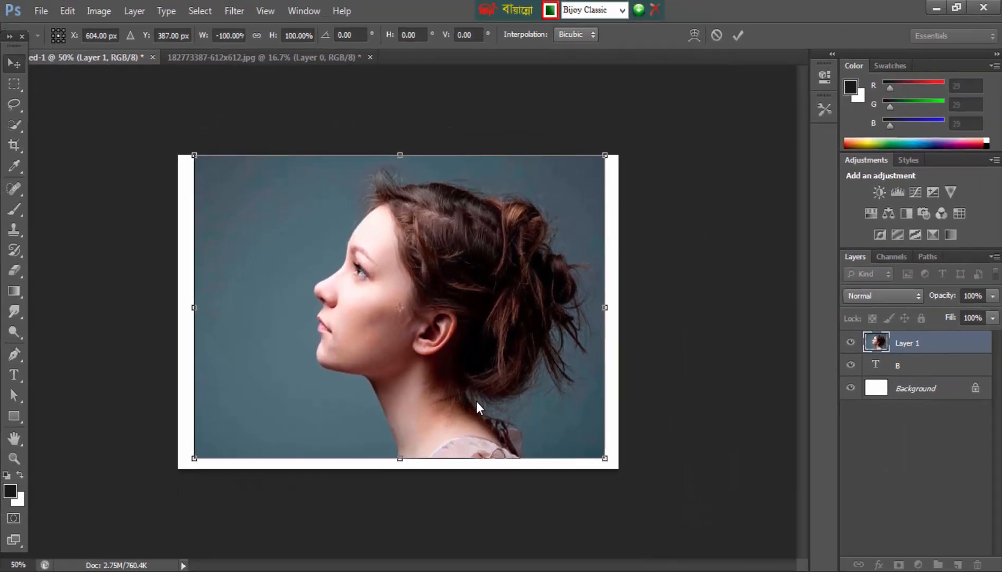
pyautogui.press('Return')
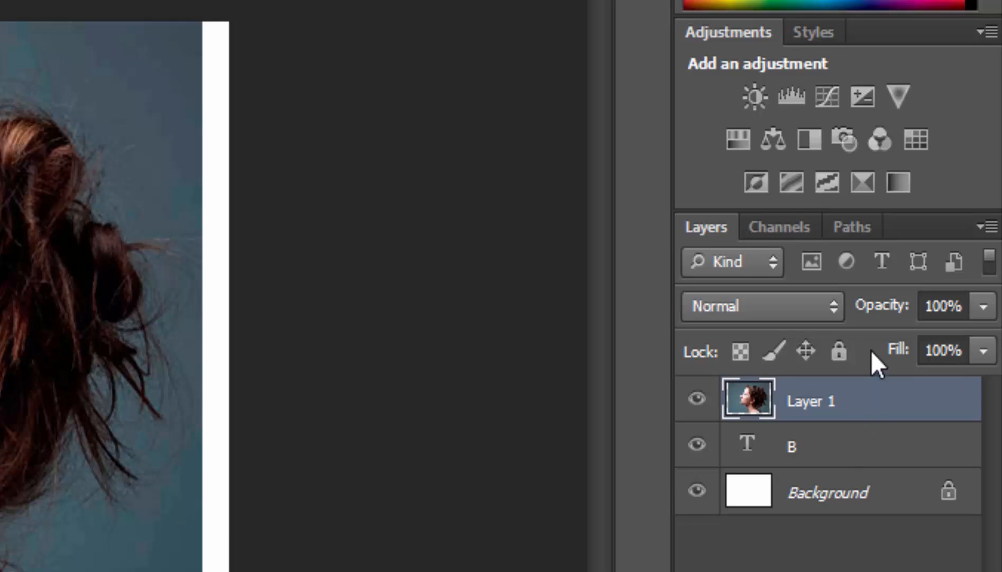
# - Set the portrait layer's opacity to 63%, and enlarge and shift it so the back of the face and the ear lie over the B
pyautogui.click(977, 308)
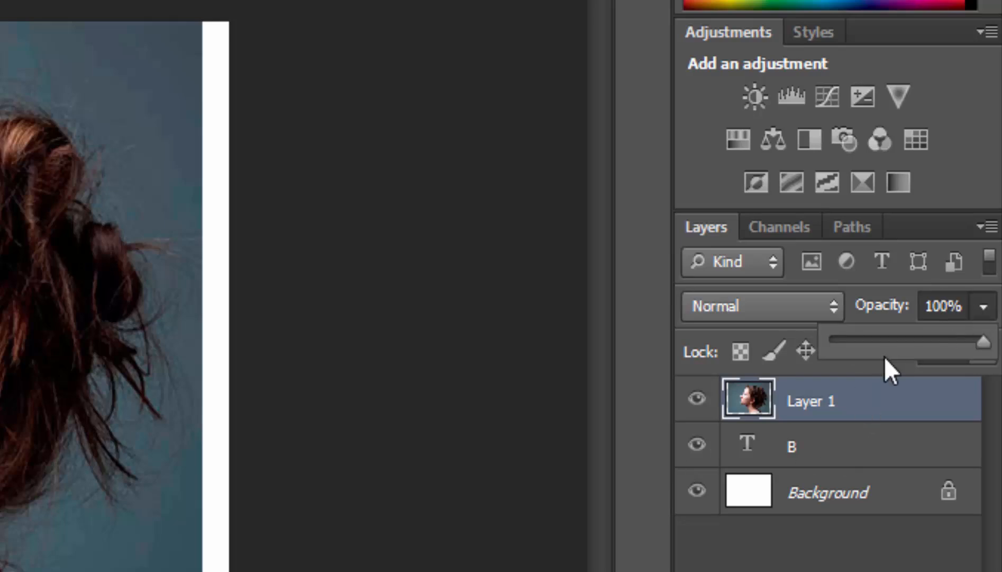
pyautogui.click(927, 341)
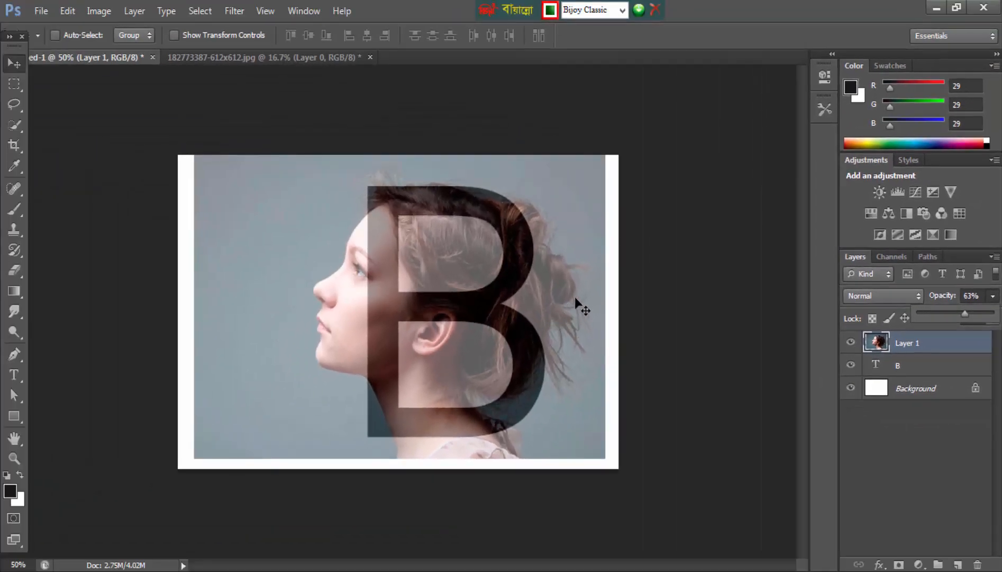
pyautogui.moveTo(576, 298); pyautogui.dragTo(576, 314)
pyautogui.moveTo(650, 95); pyautogui.dragTo(676, 63)
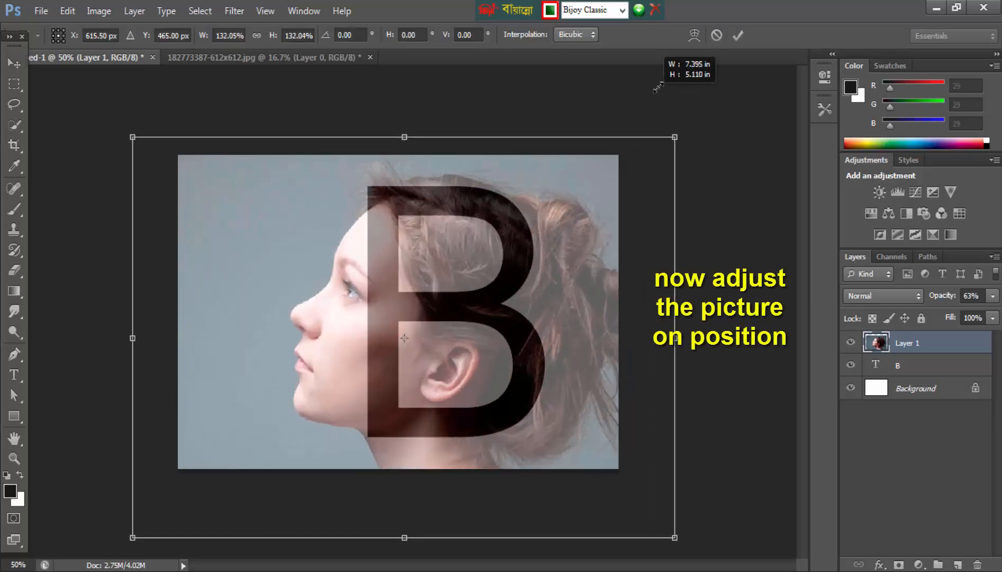
pyautogui.moveTo(484, 332); pyautogui.dragTo(517, 311)
pyautogui.press('Return')
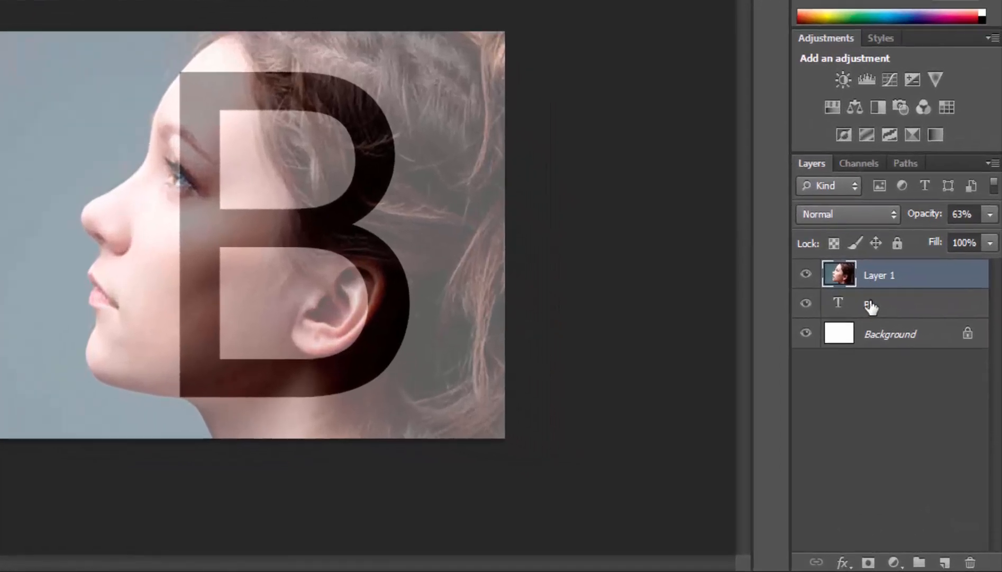
# - Select the letter B's outline, make Layer 1 a clipping mask on the B layer, and clear the selection
pyautogui.click(837, 306)
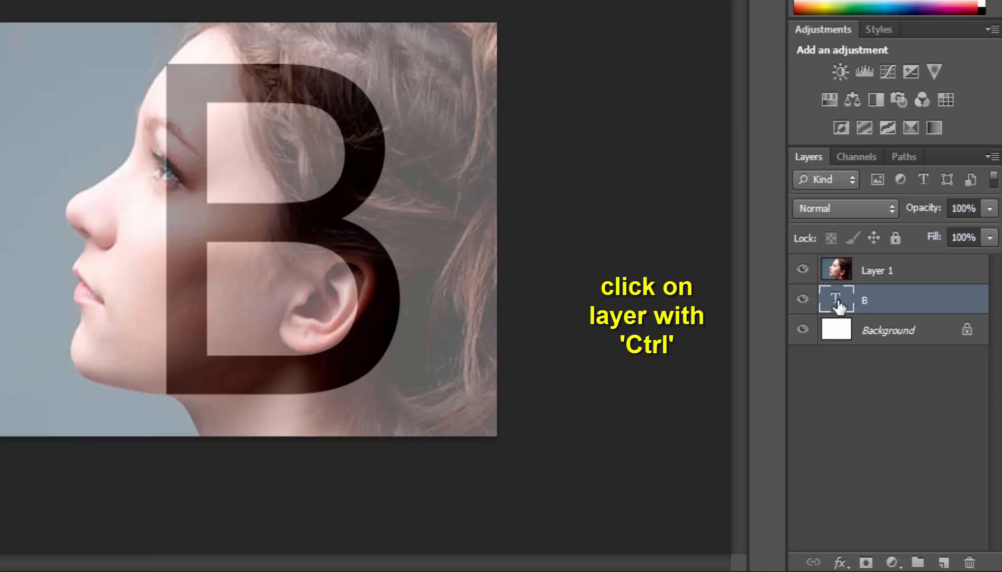
pyautogui.keyDown('ctrl'); pyautogui.click(838, 303); pyautogui.keyUp('ctrl')
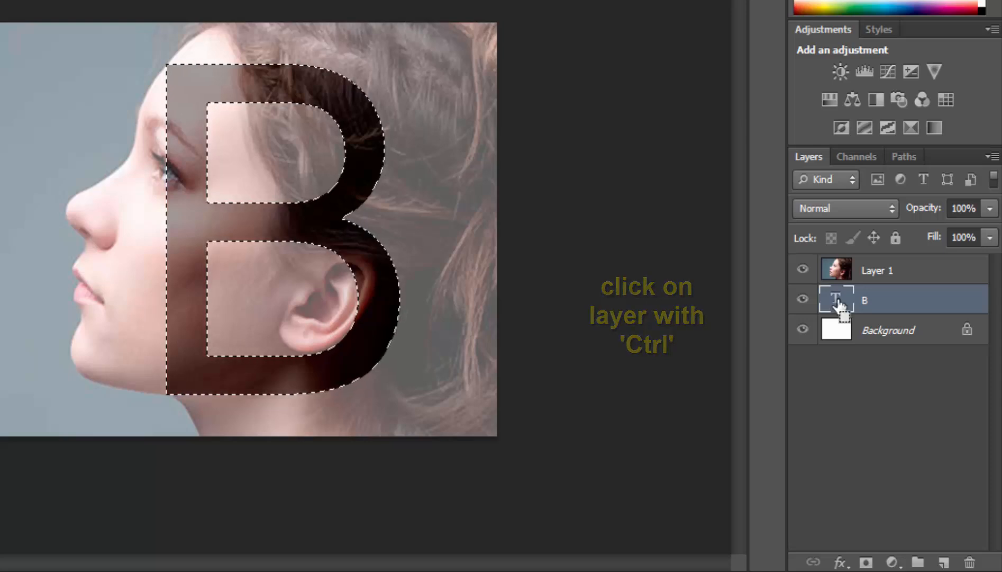
pyautogui.click(837, 271)
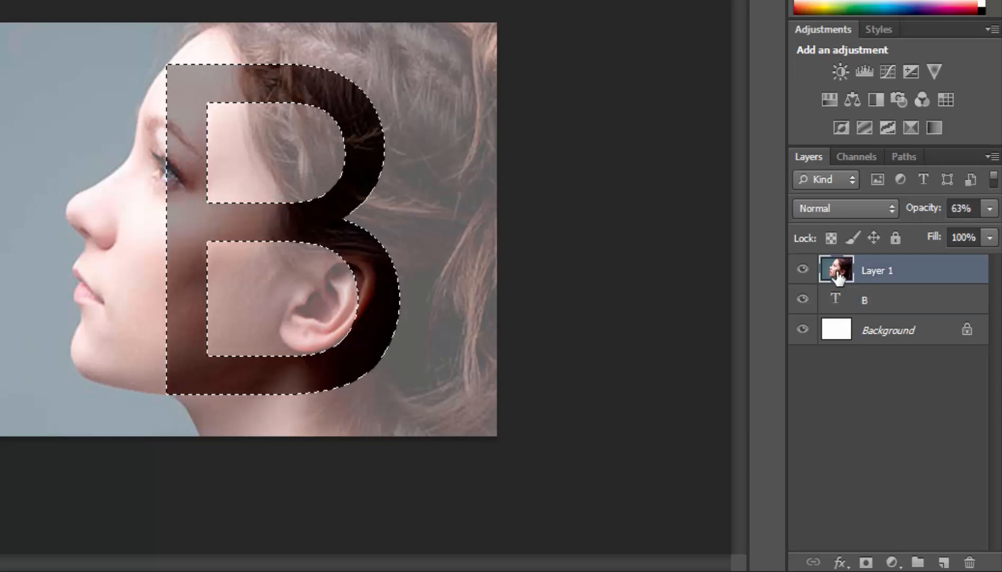
pyautogui.rightClick(887, 273)
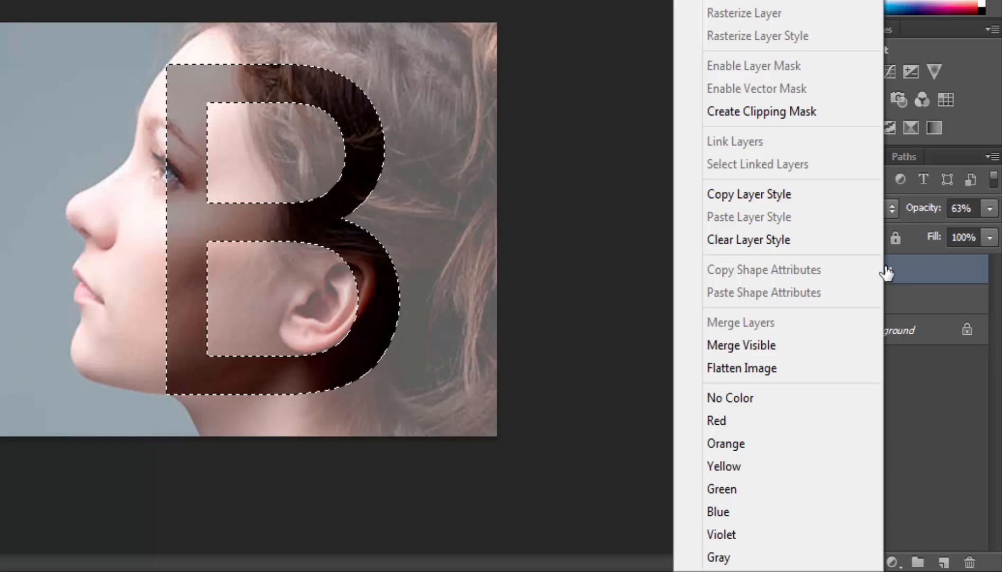
pyautogui.click(776, 111)
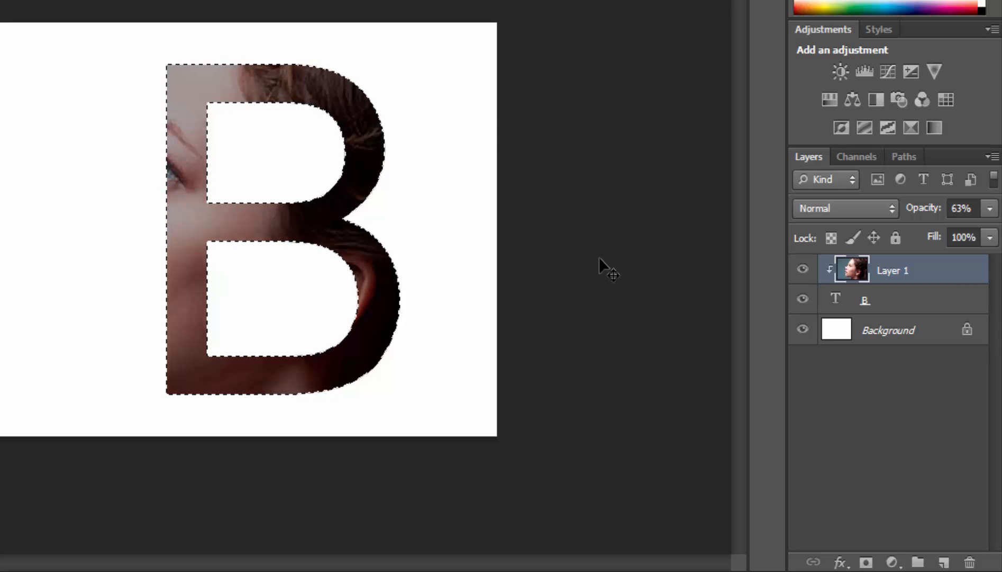
pyautogui.hotkey('ctrl', 'd')
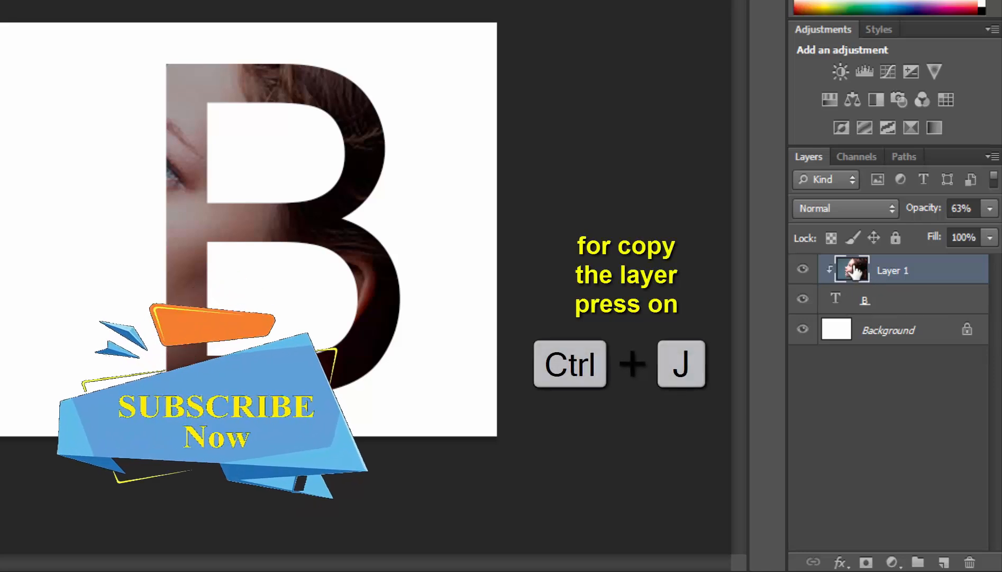
# - Duplicate the clipped portrait layer and set the original Layer 1's opacity to 100%
pyautogui.hotkey('ctrl', 'j')
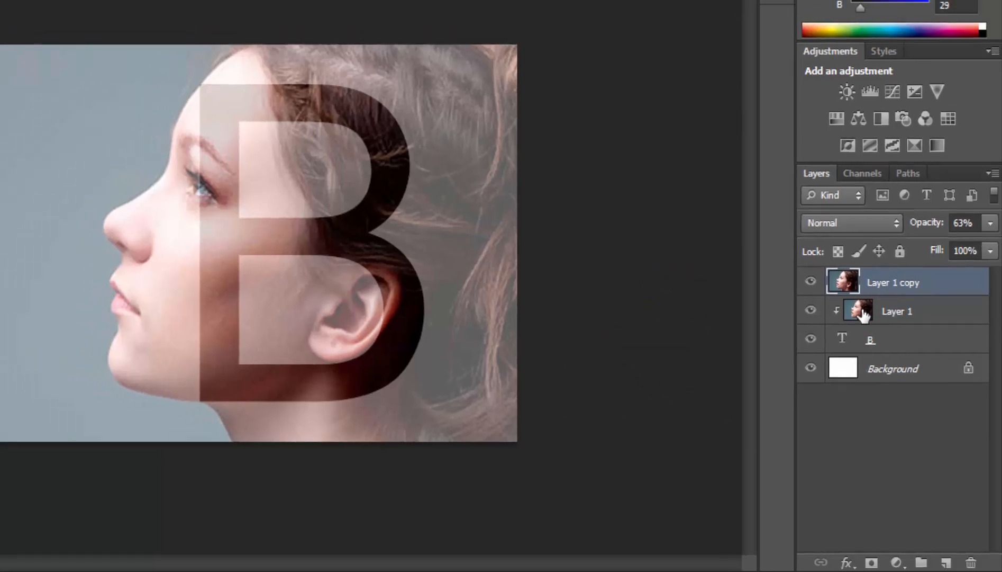
pyautogui.click(860, 301)
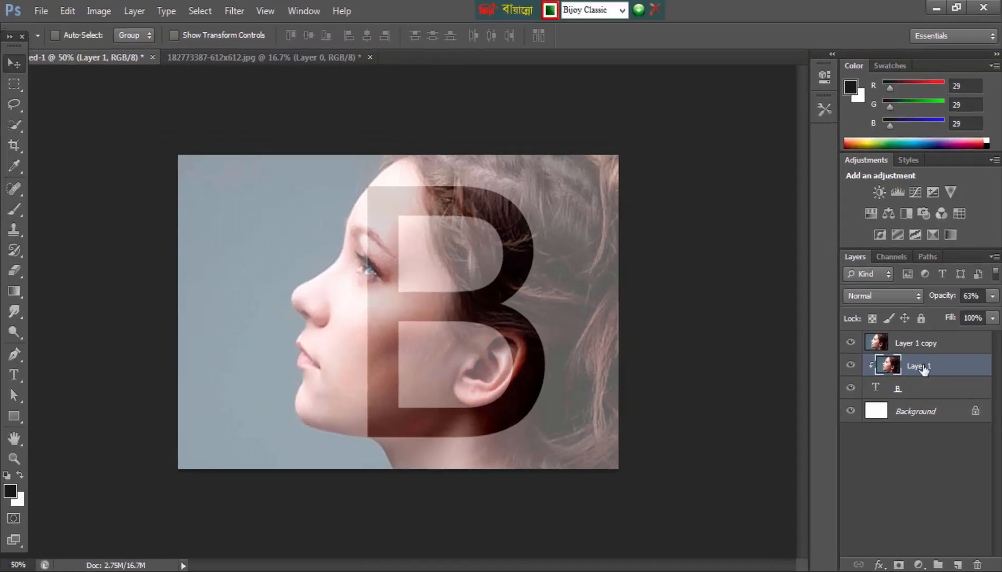
pyautogui.click(993, 296)
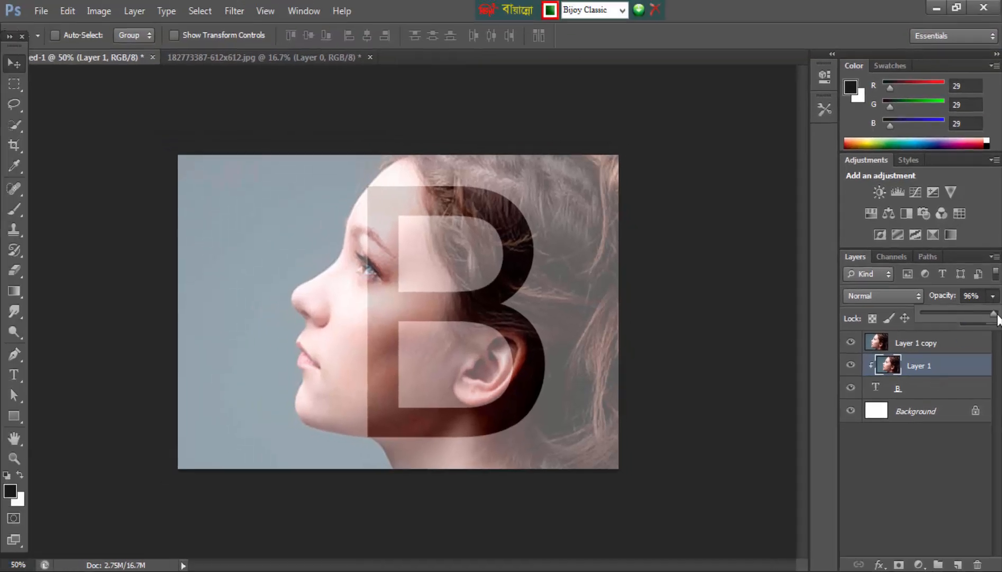
pyautogui.moveTo(975, 313); pyautogui.dragTo(998, 313)
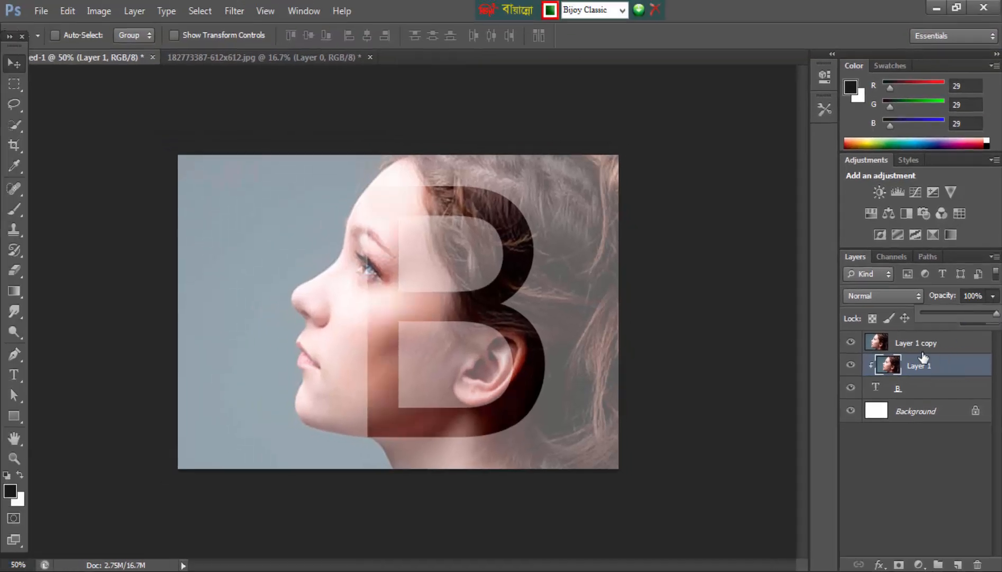
# - Select the grey background in front of the face on Layer 1 copy with the Quick Selection tool
pyautogui.click(922, 344)
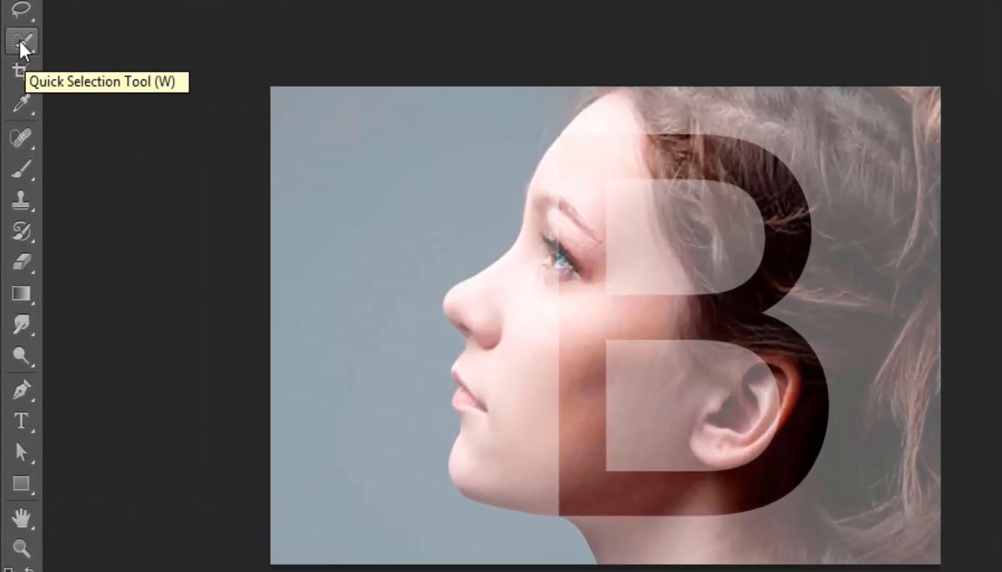
pyautogui.click(21, 48)
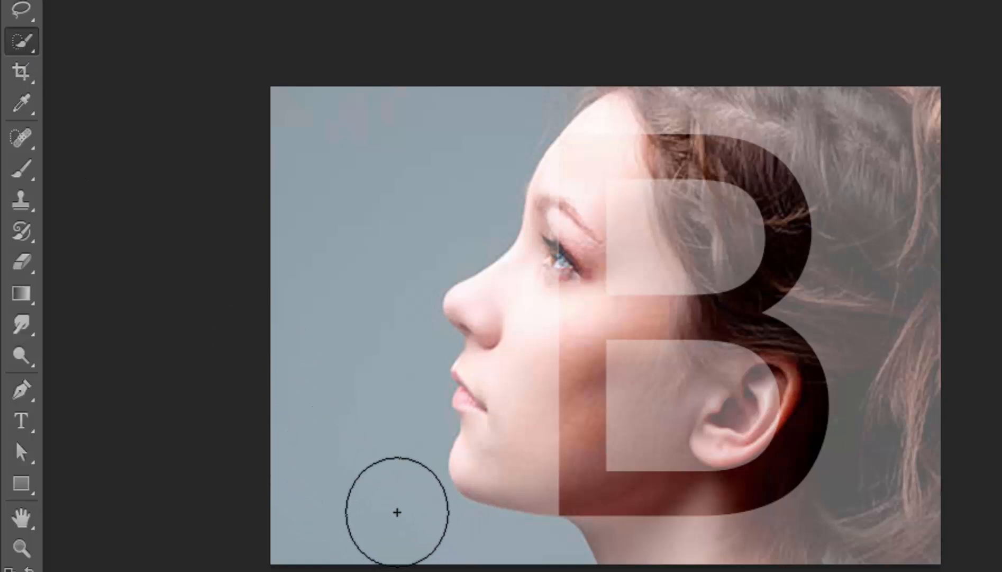
pyautogui.moveTo(517, 548)
pyautogui.mouseDown()
pyautogui.moveTo(401, 535)
pyautogui.moveTo(365, 503)
pyautogui.moveTo(364, 368)
pyautogui.mouseUp()
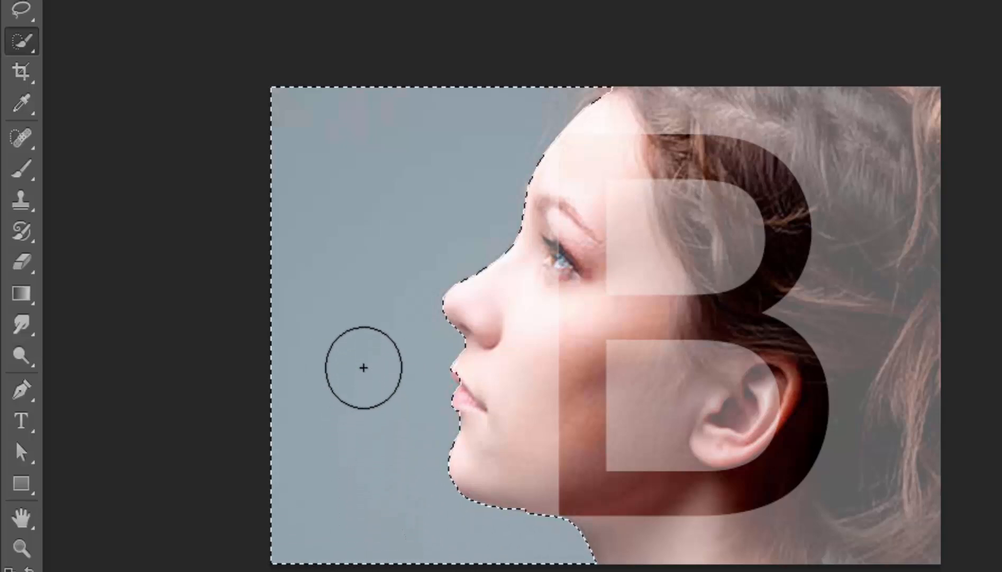
# - Hide the selected grey background on Layer 1 copy by adding an inverted layer mask from the selection
pyautogui.press('l')
pyautogui.scroll(2, 443, 302)
pyautogui.scroll(-1, 443, 302)
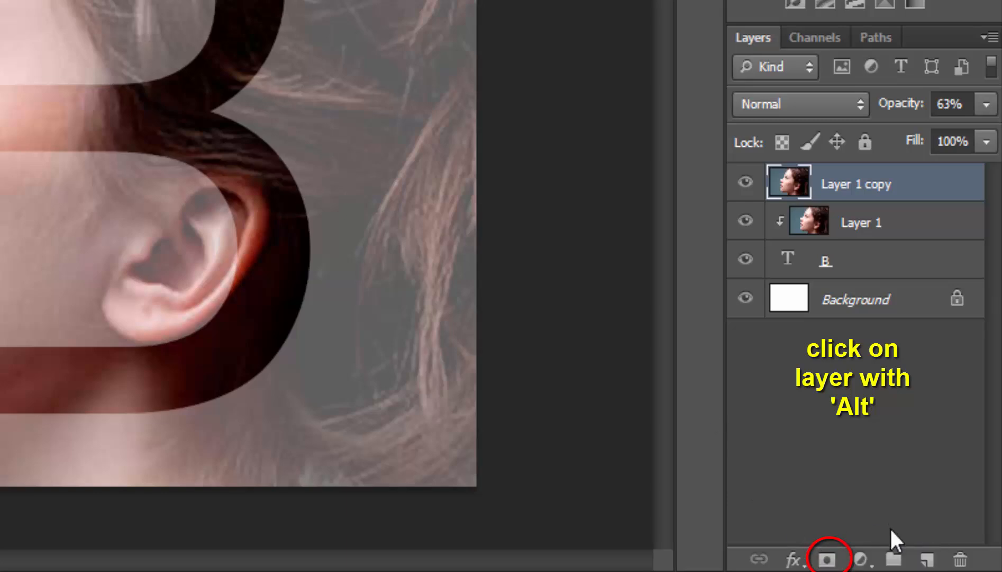
pyautogui.click(829, 560)
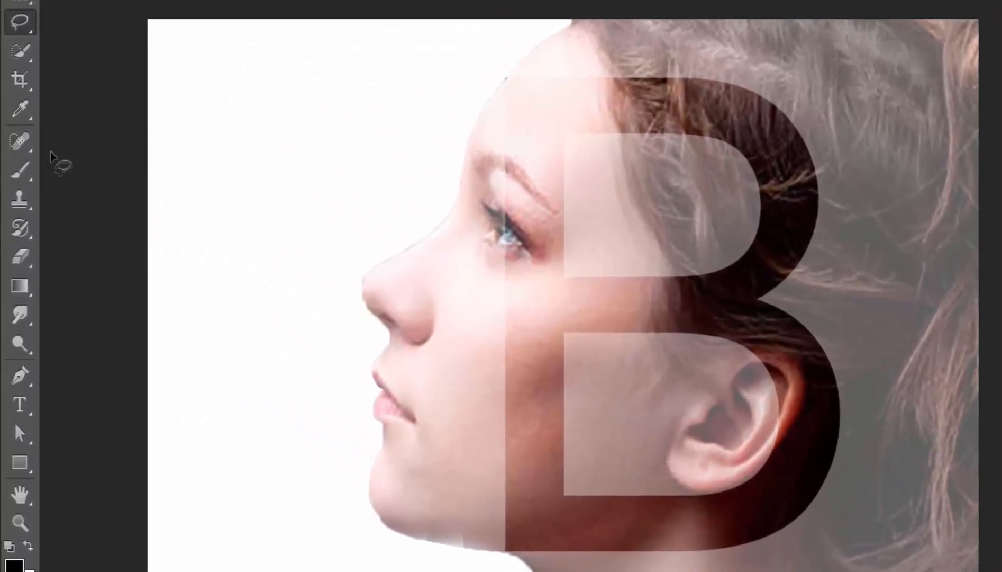
# - Paint black on Layer 1 copy's mask with a 100 px brush to hide the hair and neck above, behind and below the letter B
pyautogui.click(20, 172)
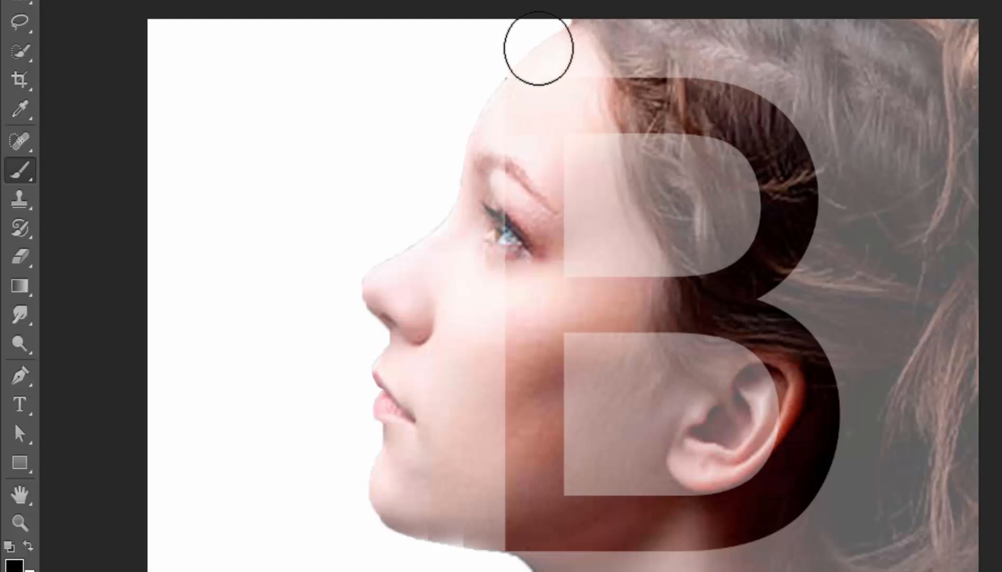
pyautogui.moveTo(537, 48)
pyautogui.mouseDown()
pyautogui.moveTo(657, 22)
pyautogui.moveTo(990, 25)
pyautogui.moveTo(891, 48)
pyautogui.moveTo(662, 53)
pyautogui.mouseUp()
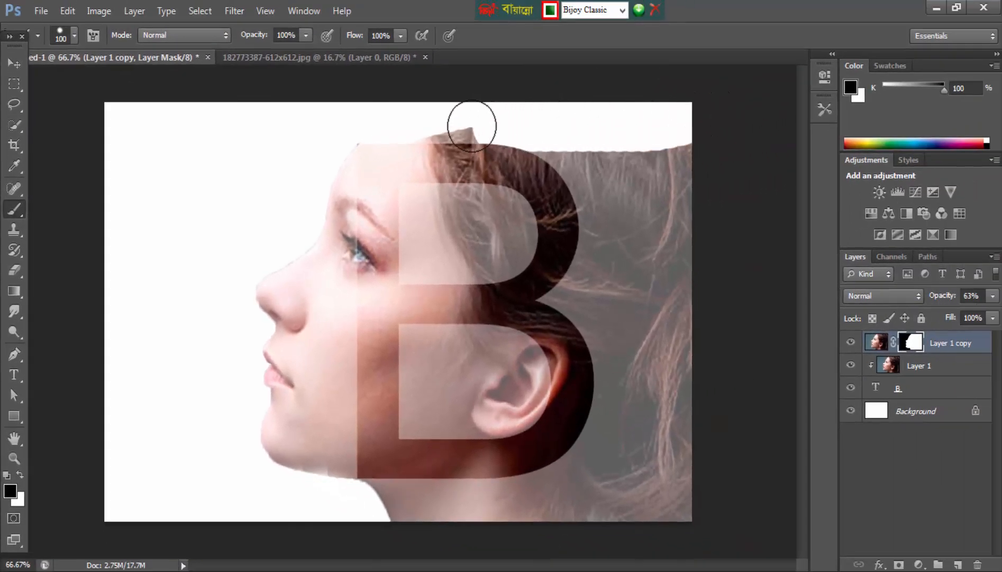
pyautogui.moveTo(472, 126)
pyautogui.mouseDown()
pyautogui.moveTo(408, 129)
pyautogui.moveTo(704, 146)
pyautogui.moveTo(586, 175)
pyautogui.mouseUp()
pyautogui.moveTo(581, 181); pyautogui.dragTo(364, 505)
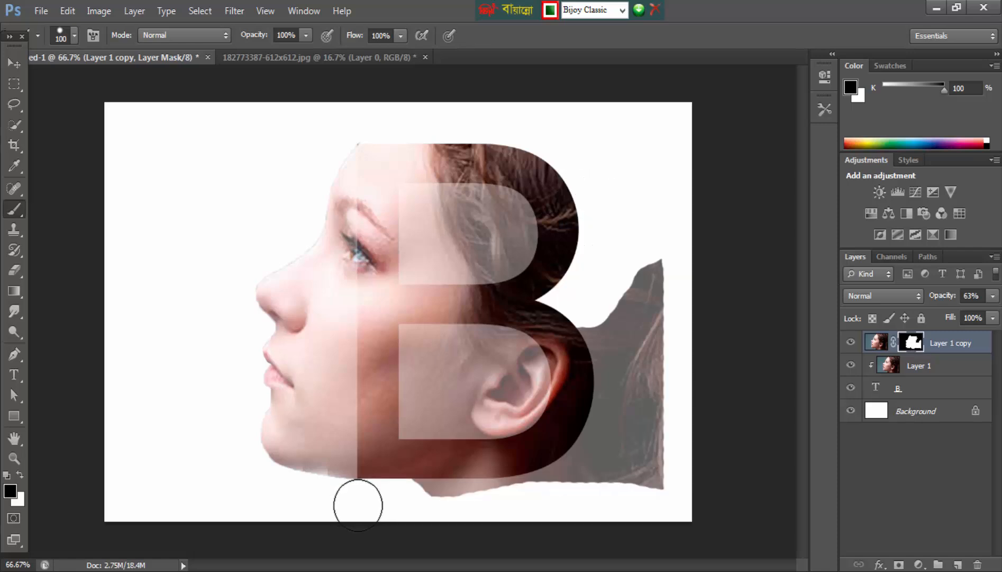
pyautogui.moveTo(406, 497)
pyautogui.mouseDown()
pyautogui.moveTo(491, 496)
pyautogui.moveTo(655, 459)
pyautogui.mouseUp()
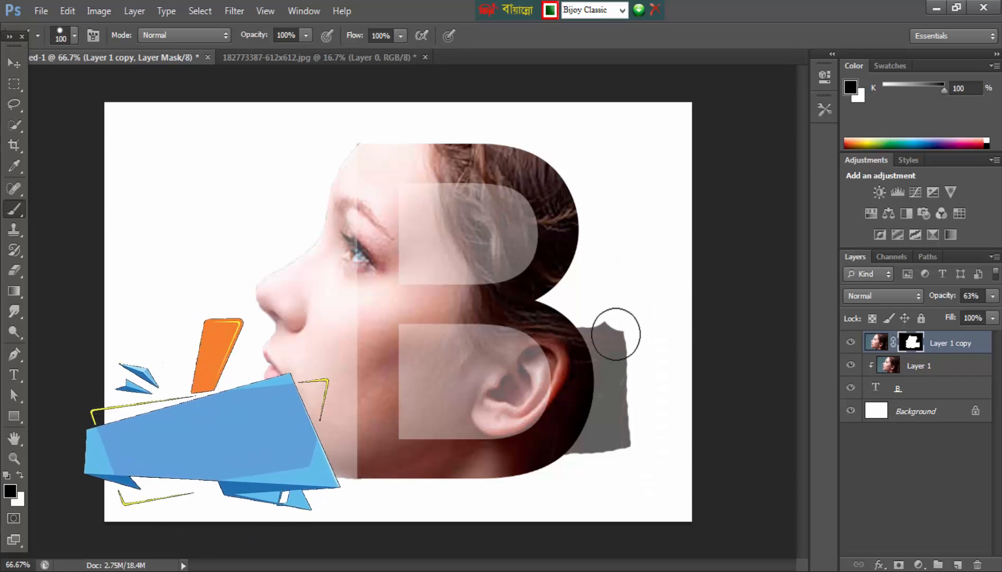